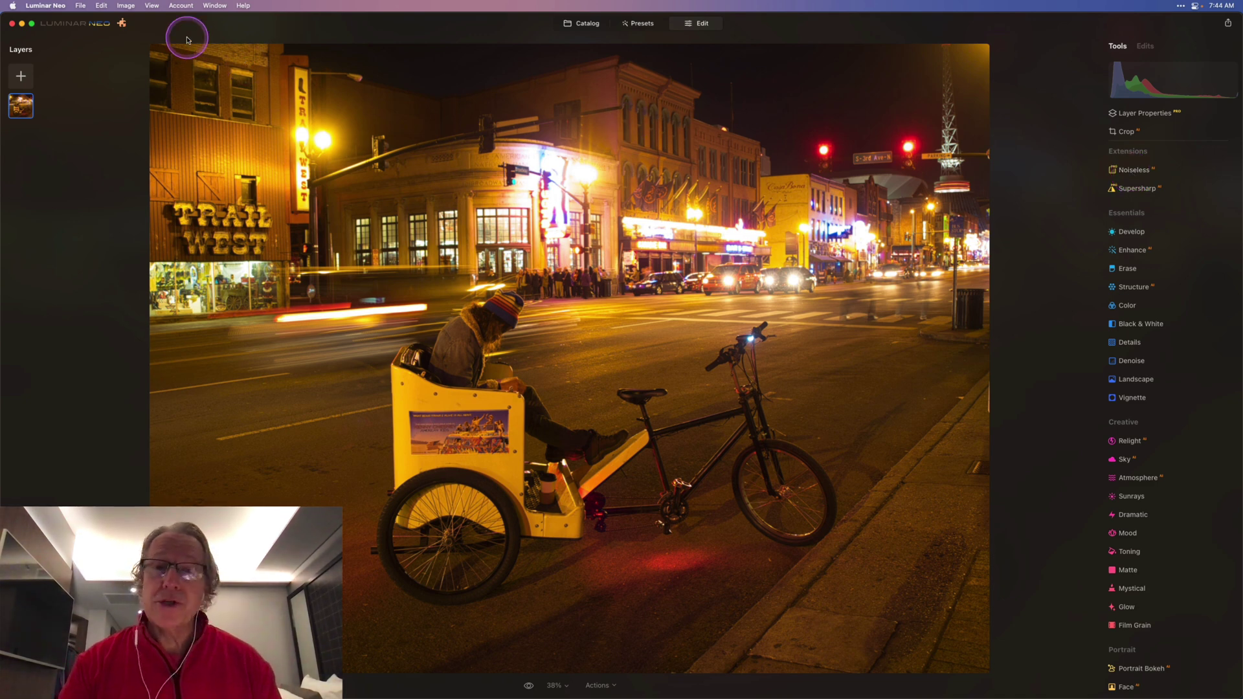
Step: Browse the installed extensions in the extensions gallery, then close it
click(122, 24)
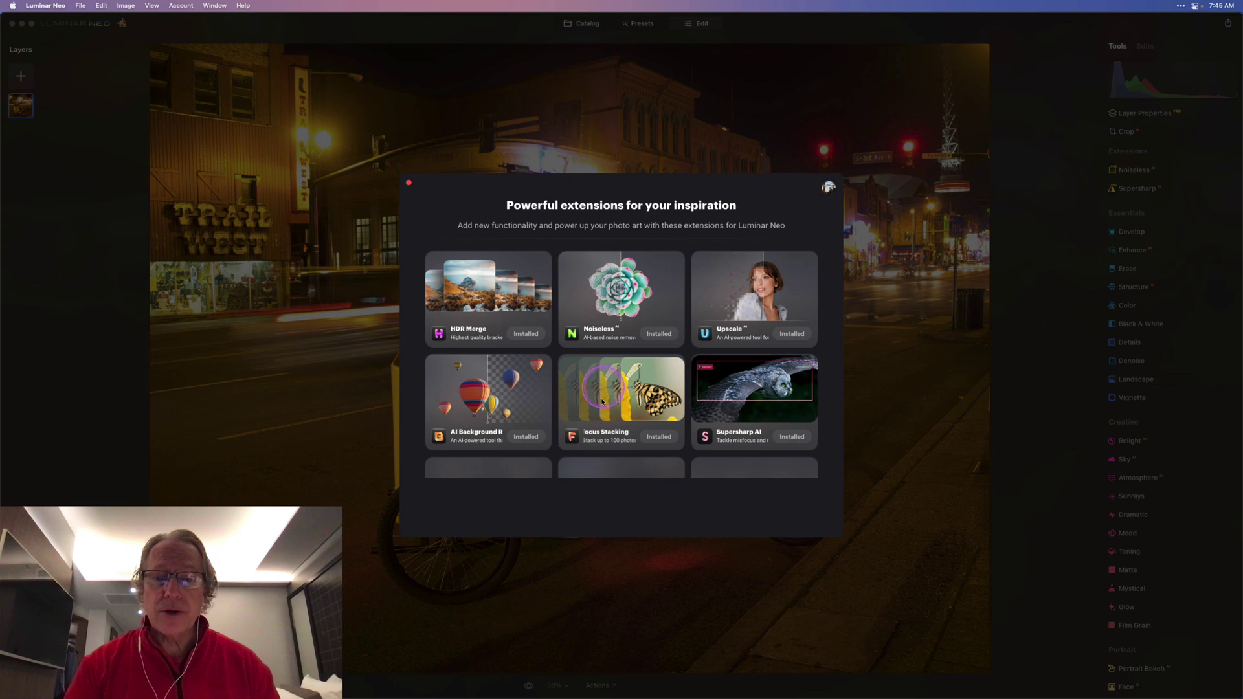
scroll(709, 384, down, 1)
scroll(708, 384, down, 5)
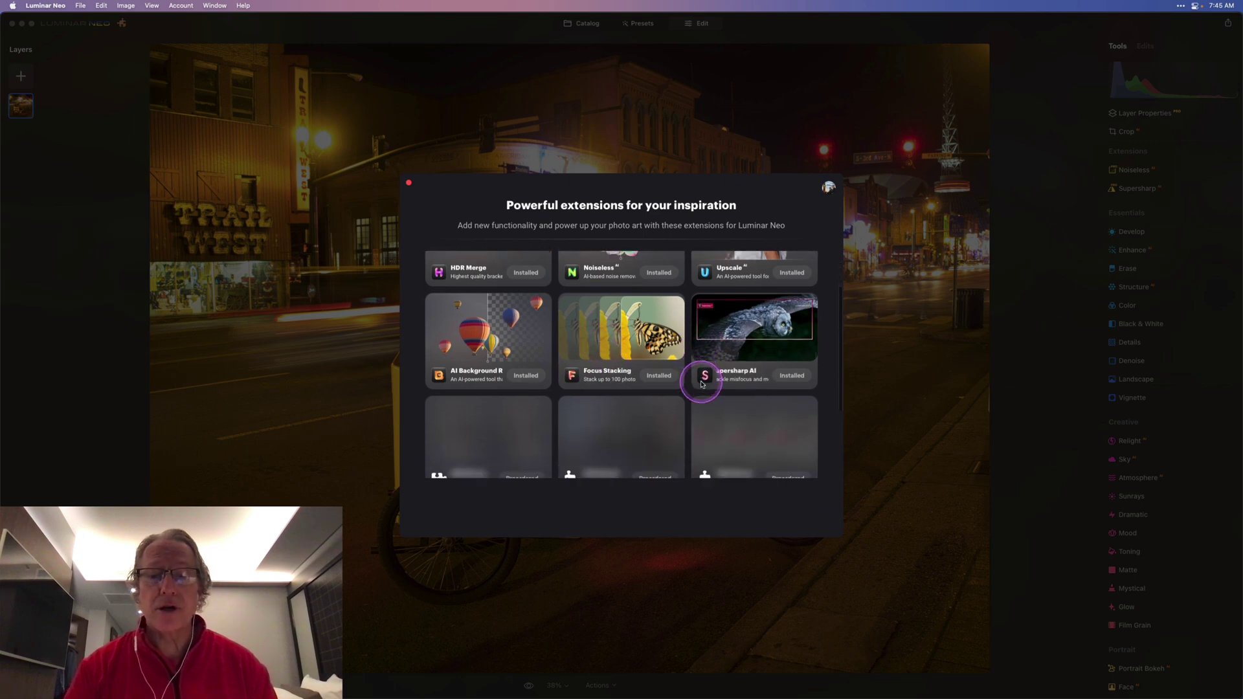
scroll(699, 369, up, 5)
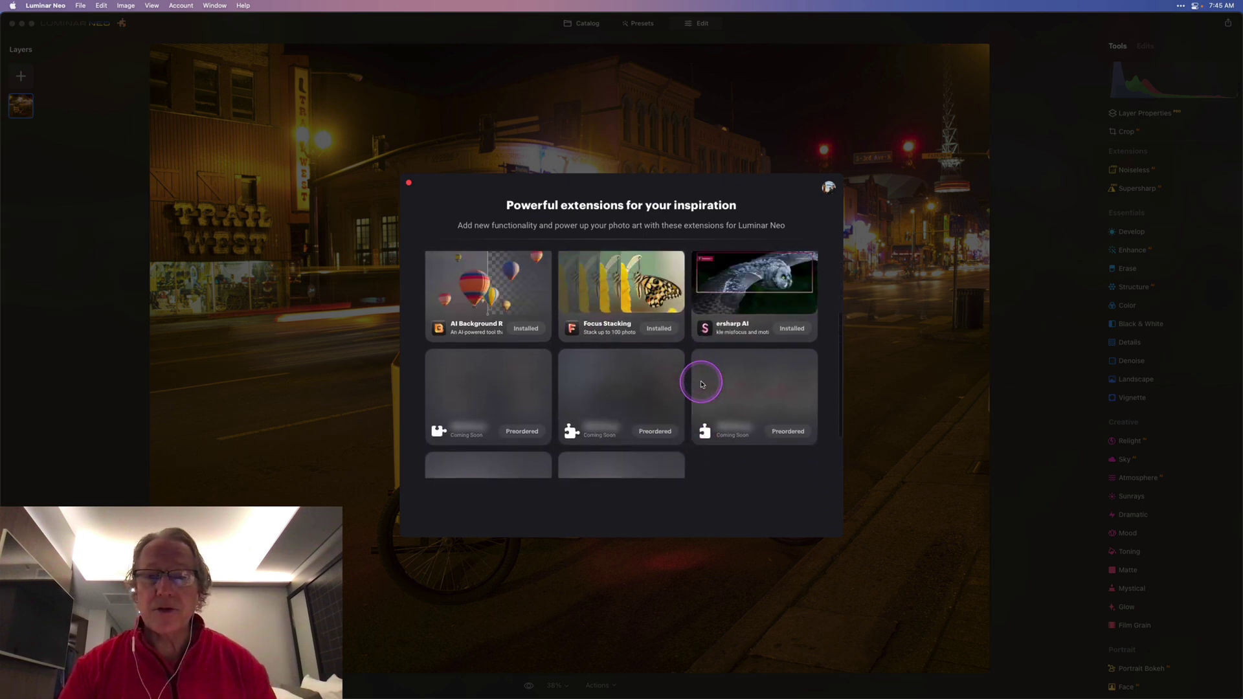
click(409, 183)
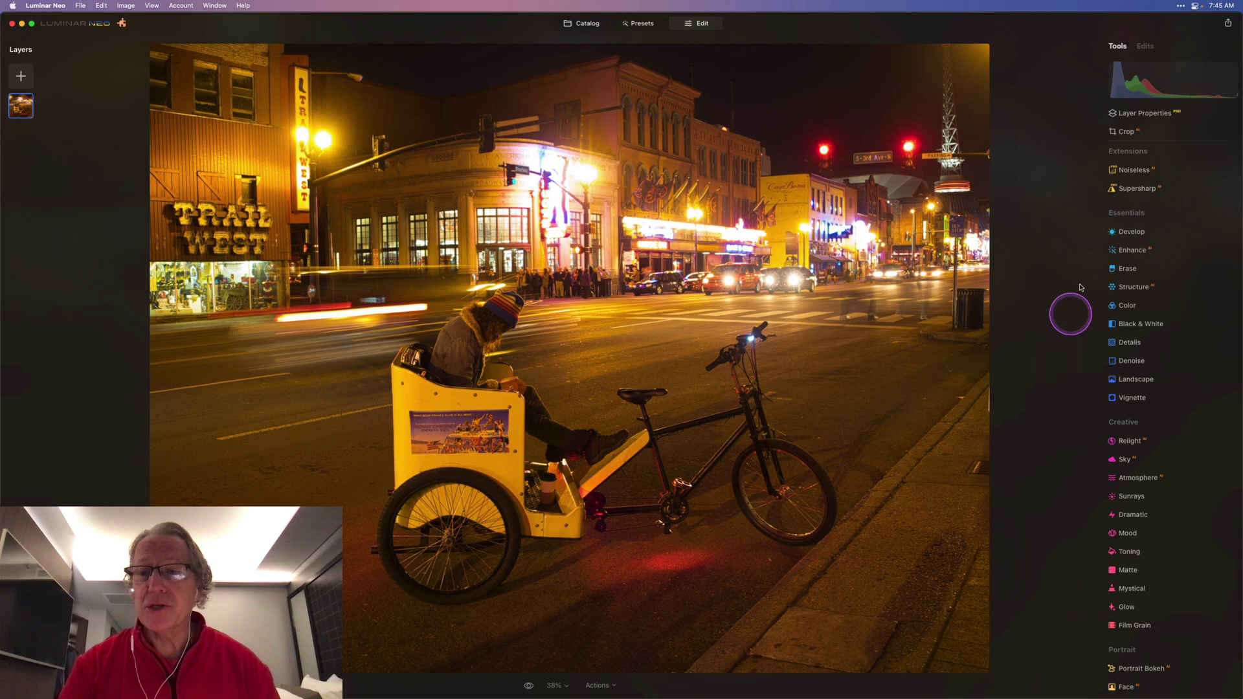
Step: Sharpen the street photo with Supersharp, keeping Universal mode and running Middle strength
click(1144, 195)
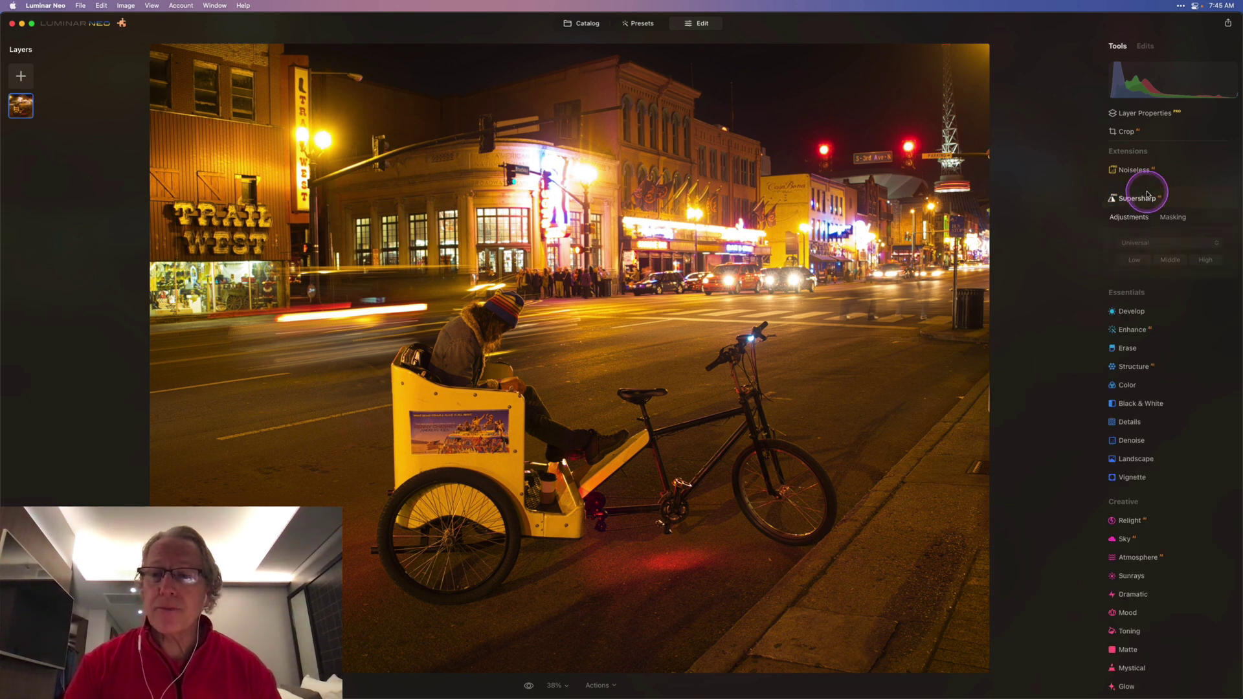
click(1139, 244)
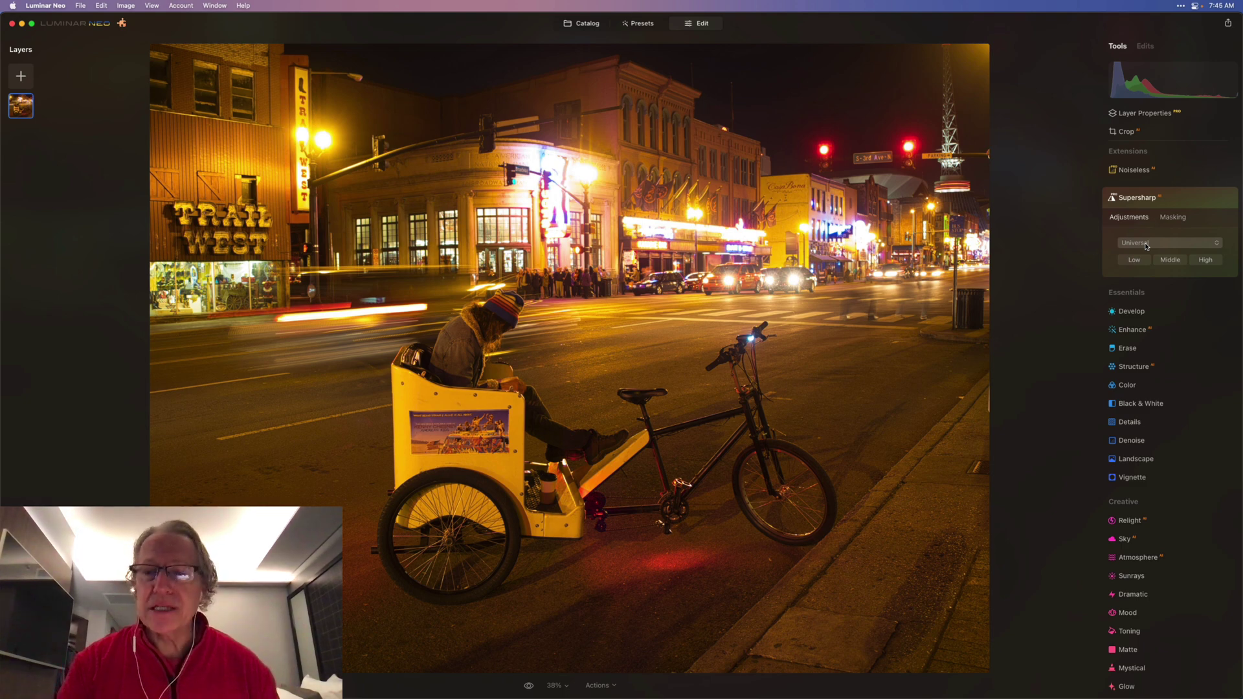
click(1146, 246)
click(1148, 224)
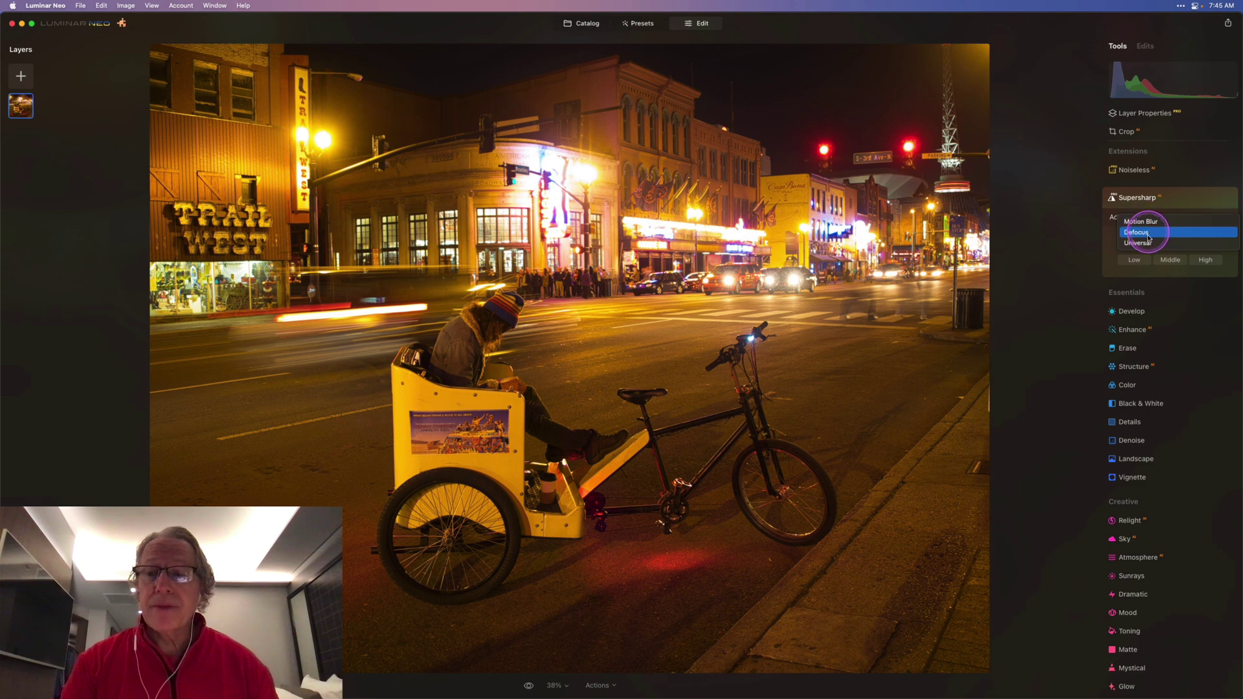
click(1148, 245)
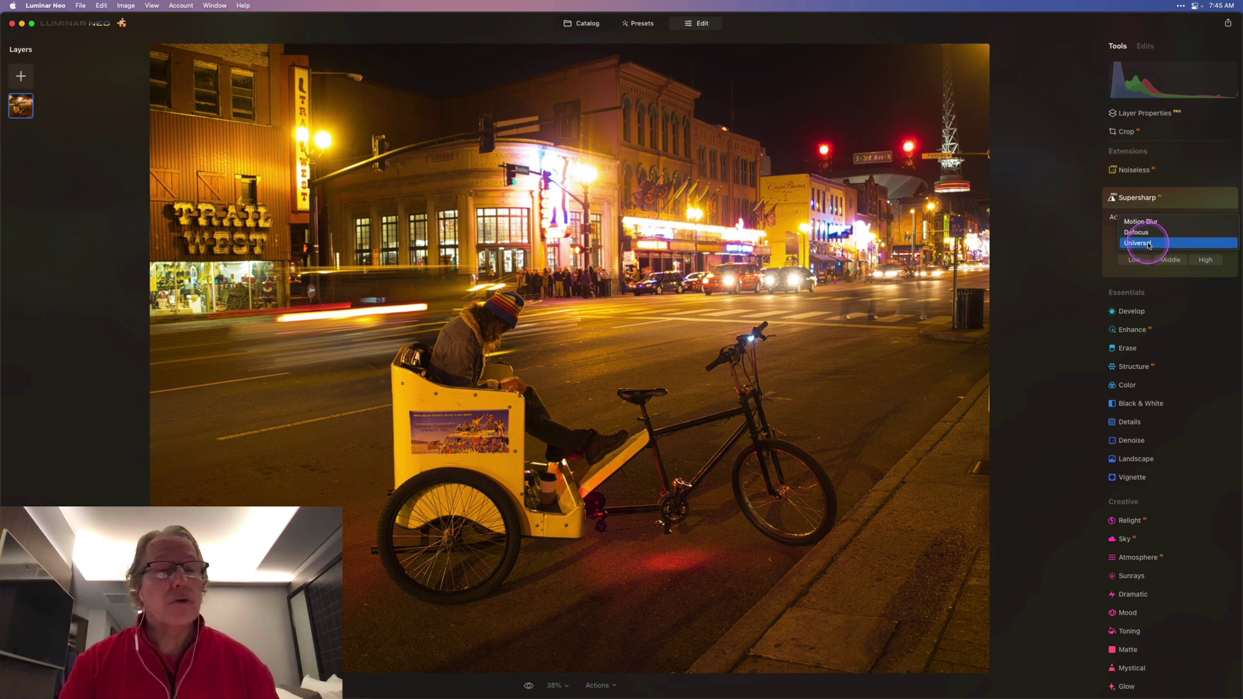
click(1148, 245)
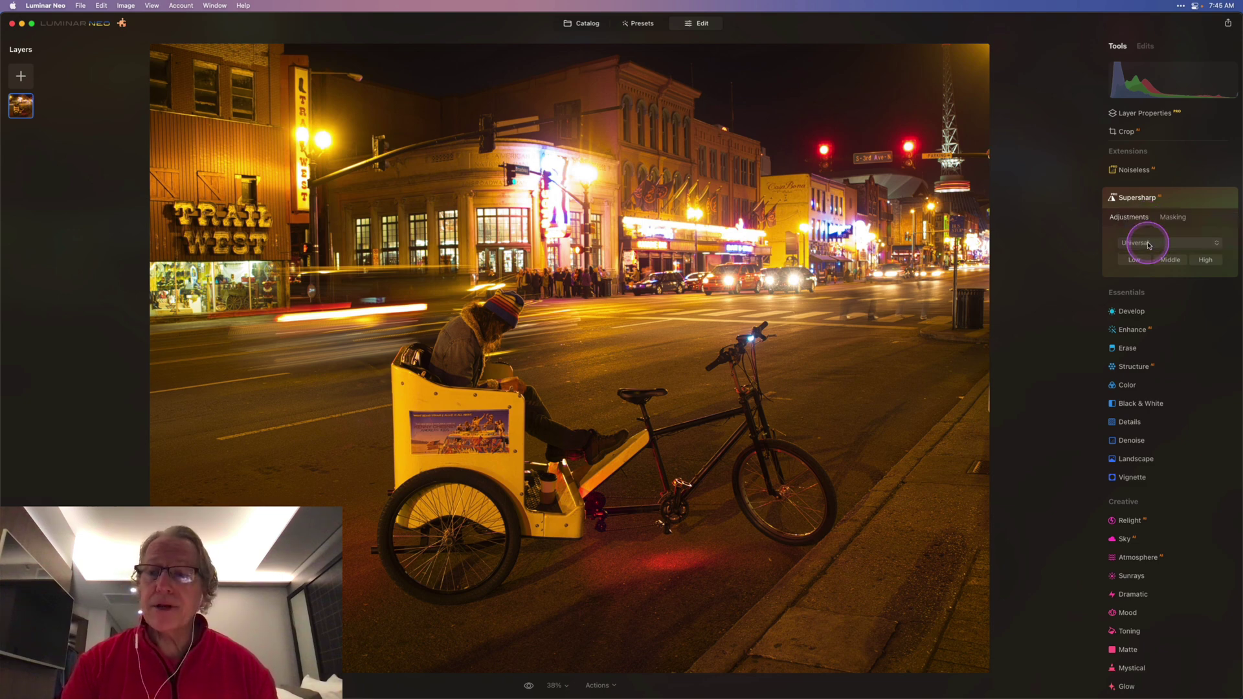
click(1165, 262)
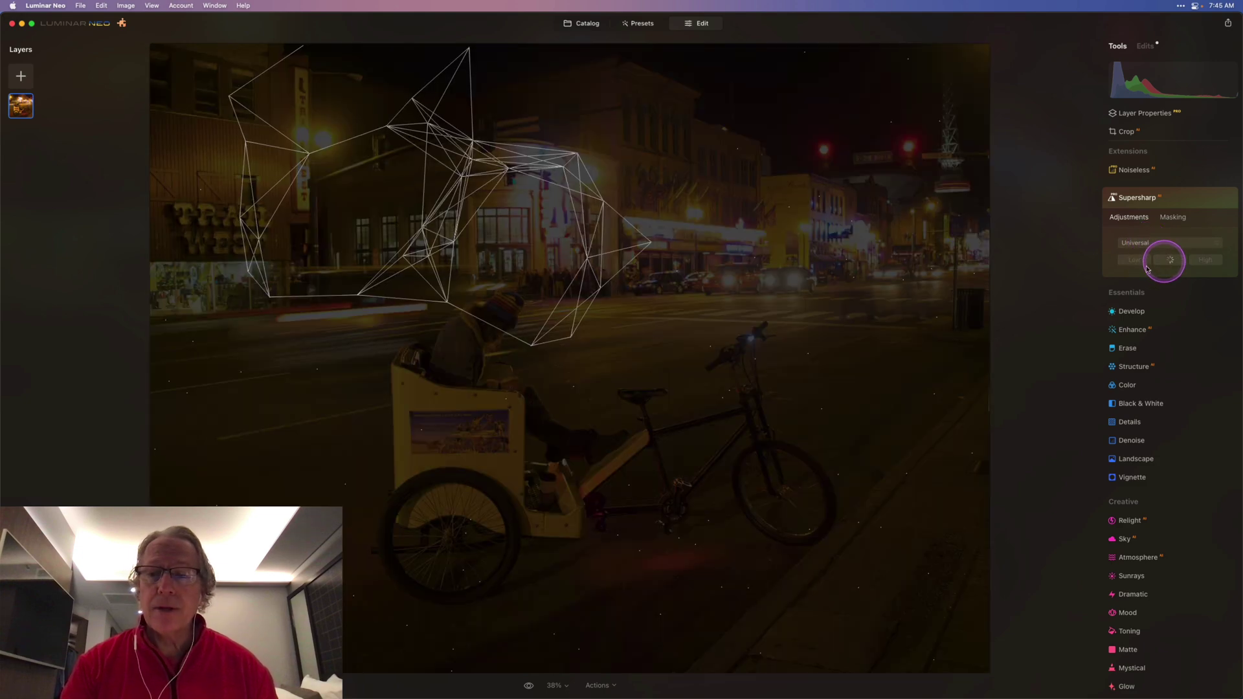
click(982, 316)
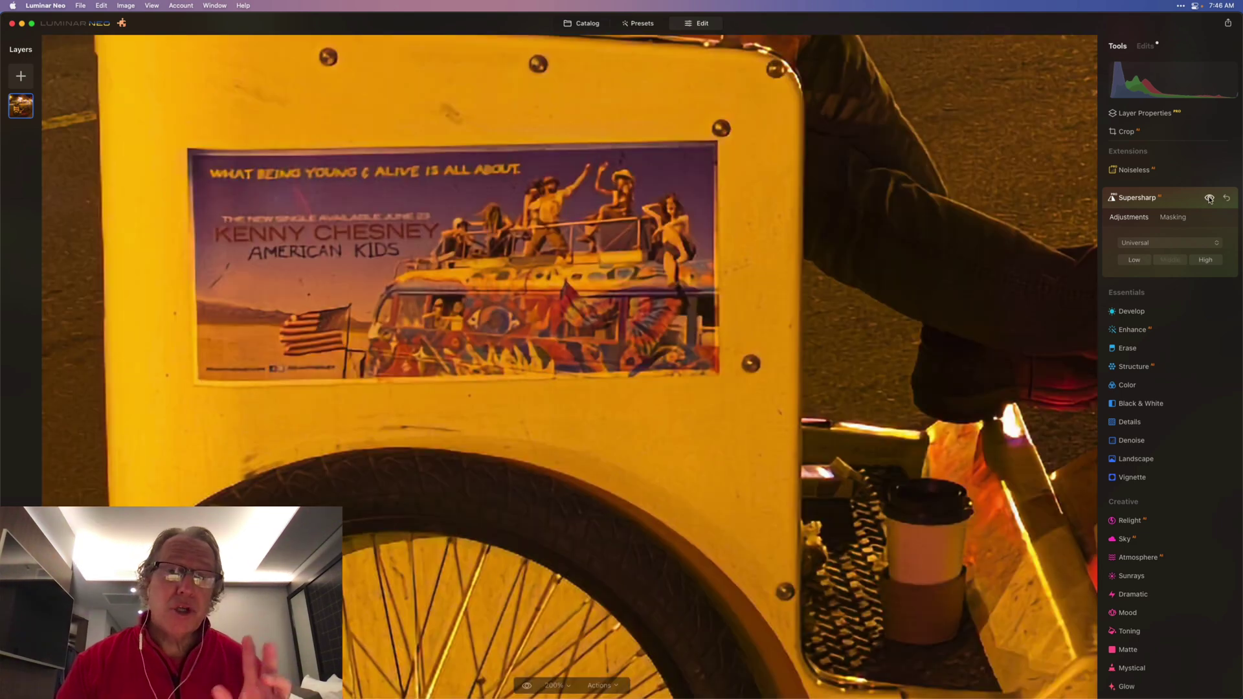
Step: Toggle Supersharp off and on to compare the sharpened street photo and hooded man
click(1209, 198)
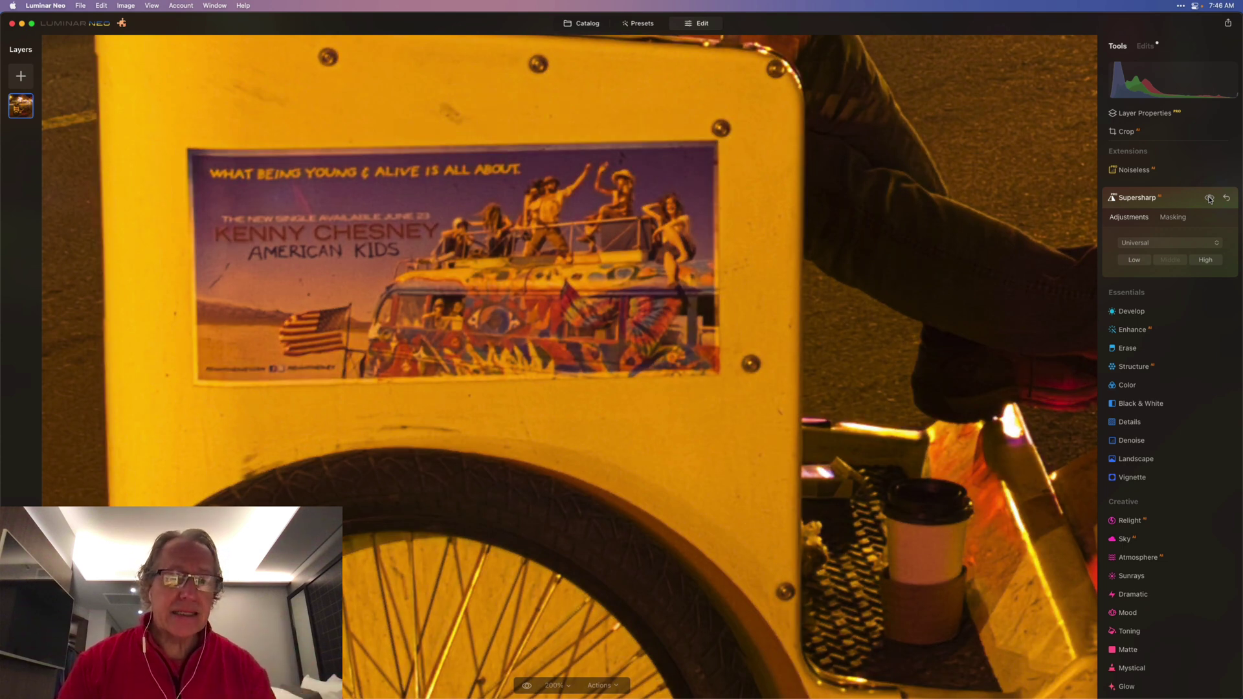
click(1209, 198)
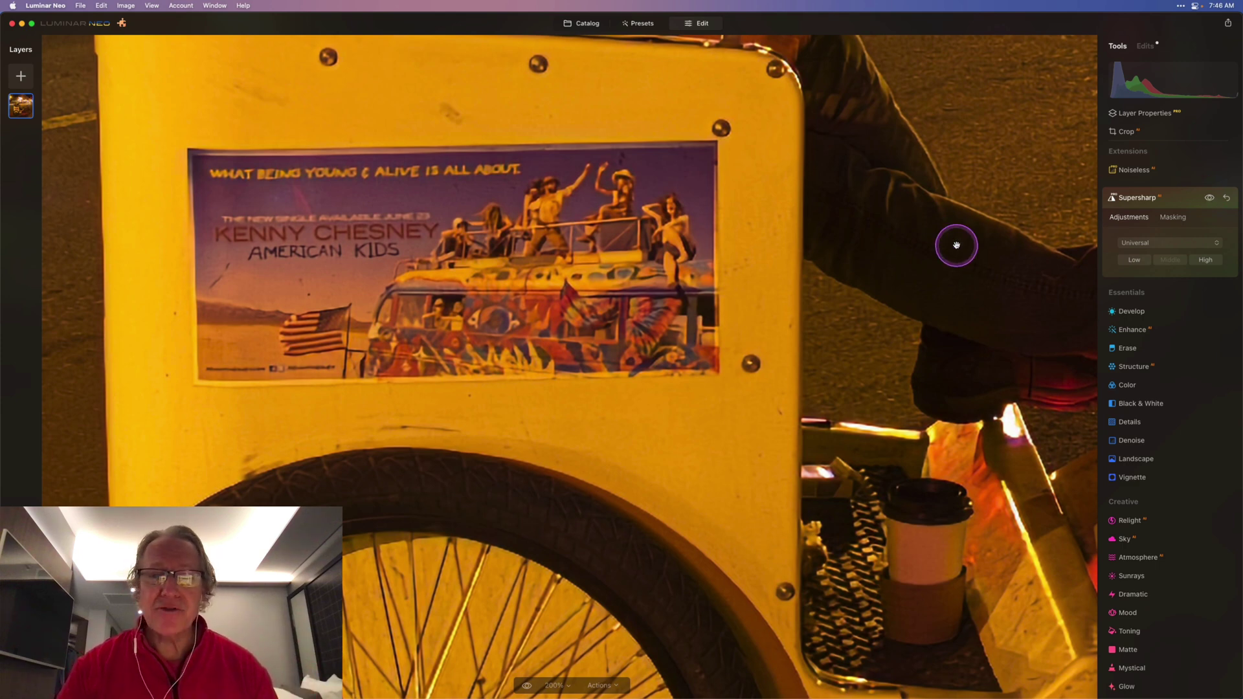
scroll(922, 287, up, 10)
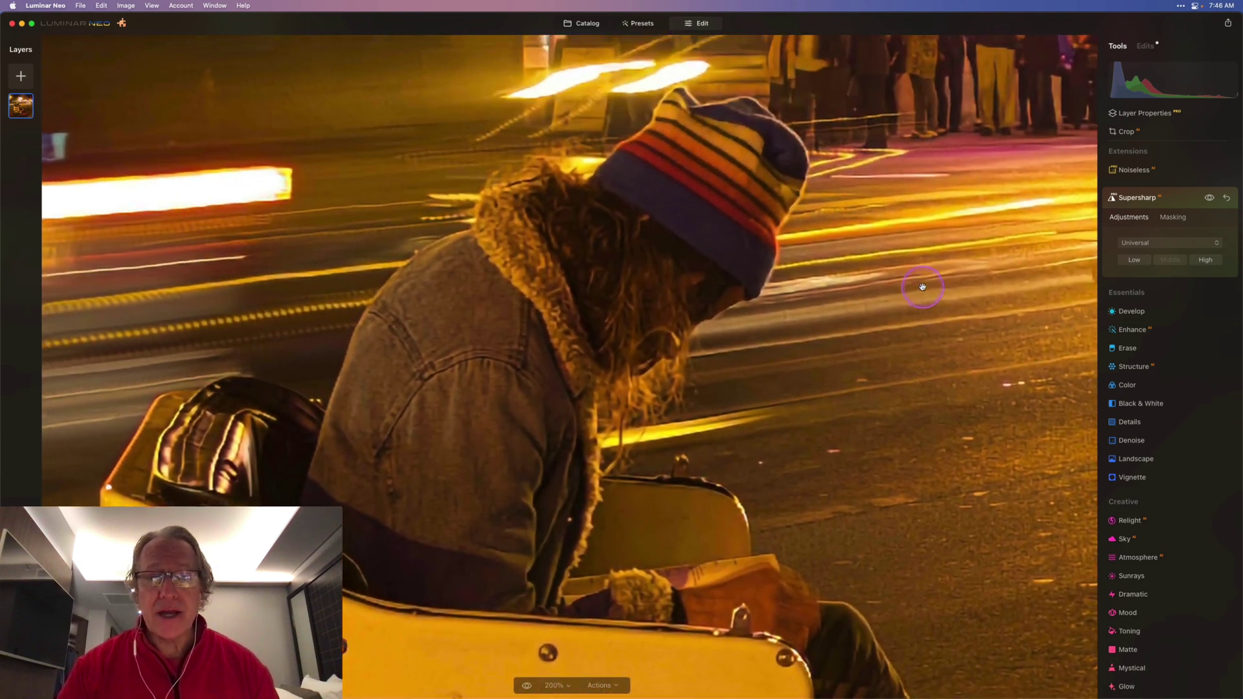
scroll(922, 287, up, 3)
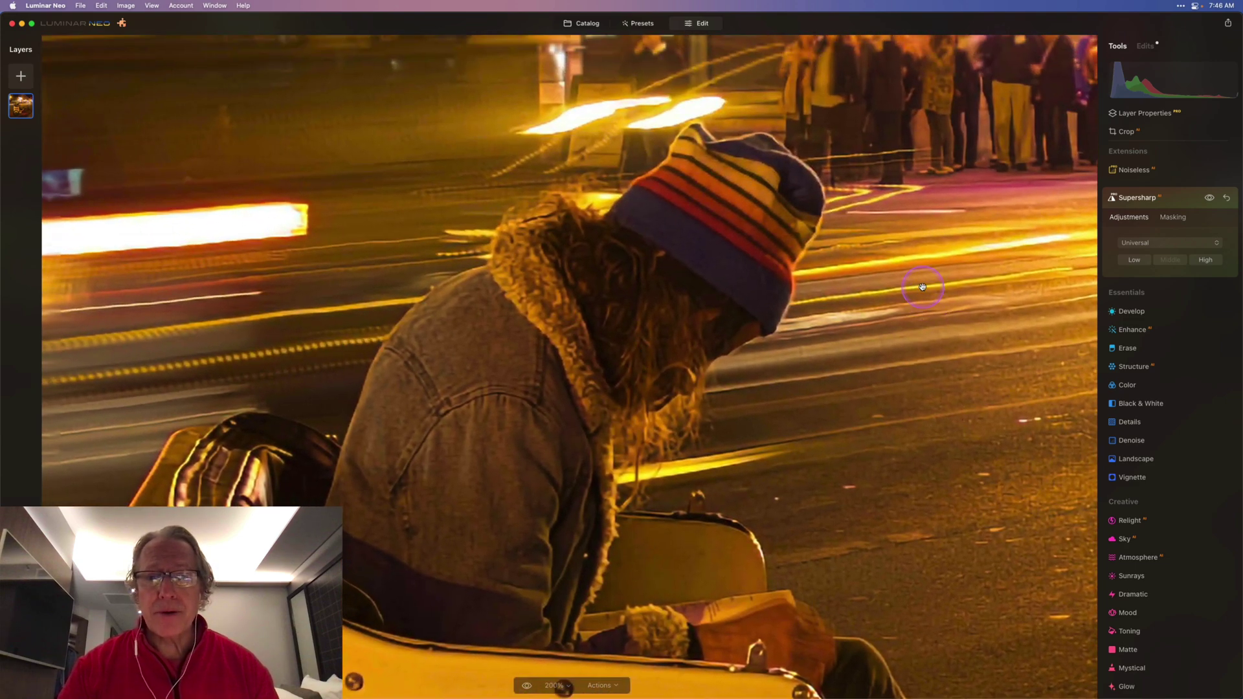
click(1209, 200)
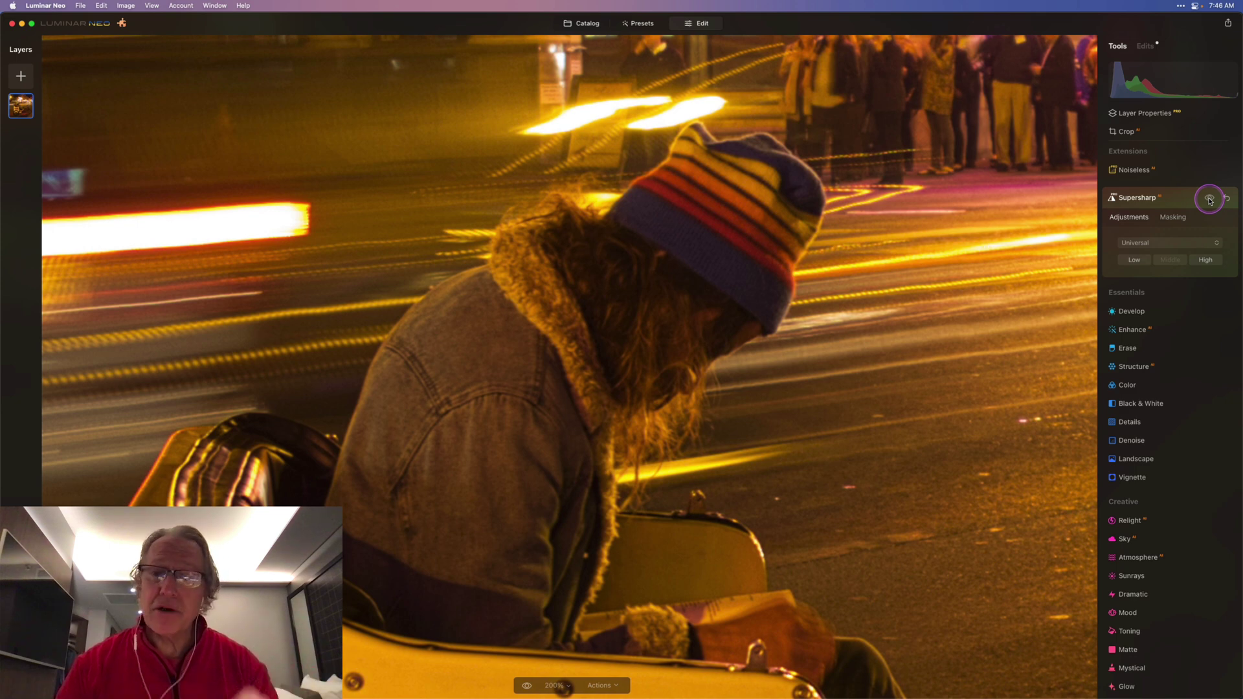
click(1209, 200)
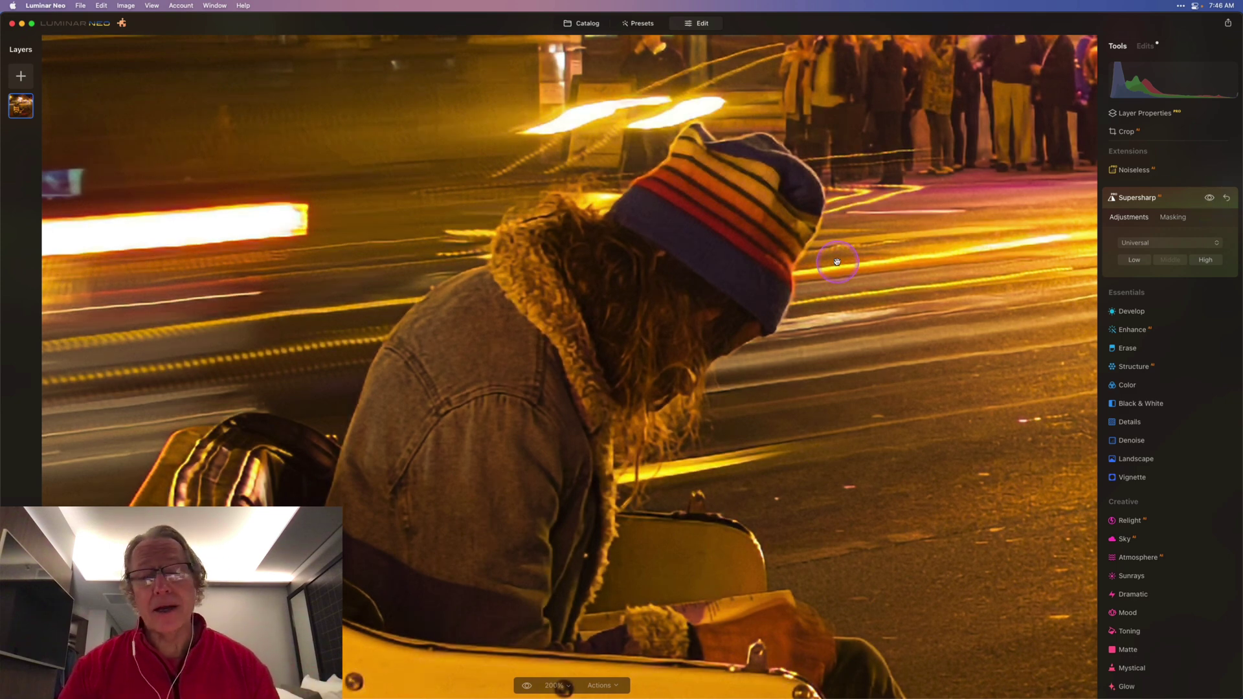
Step: Review the Supersharp sharpening modes and keep Universal
click(1169, 242)
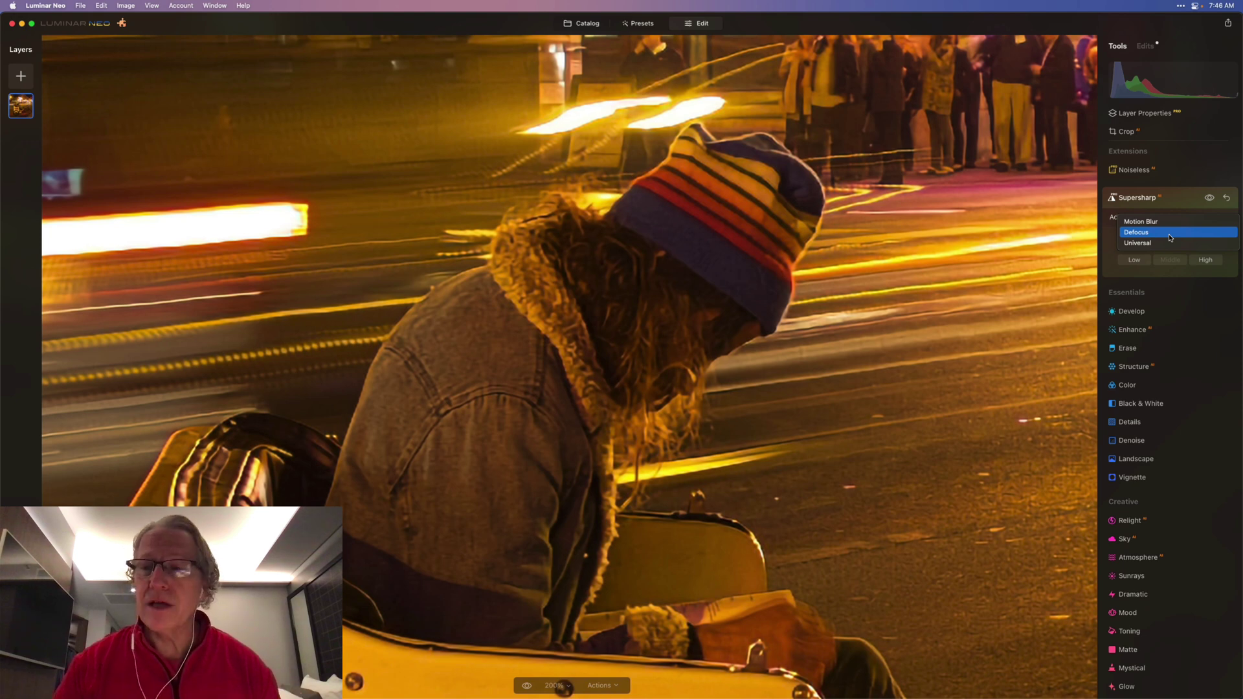
click(1181, 203)
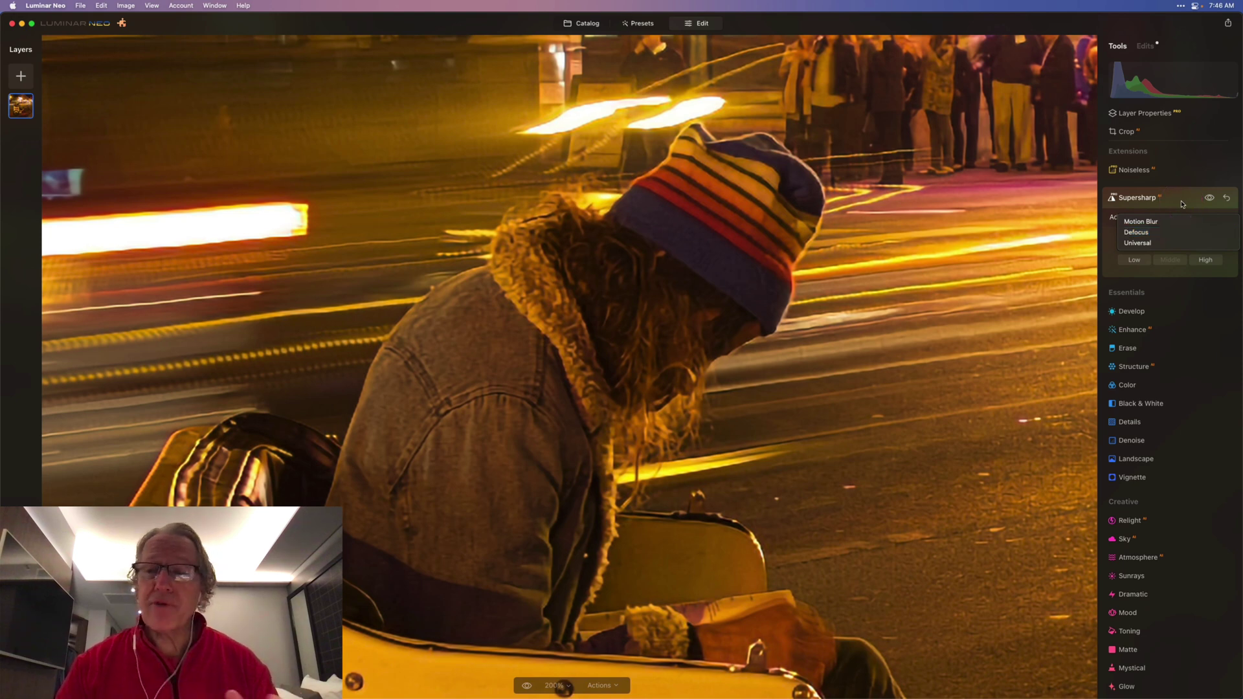
key(Escape)
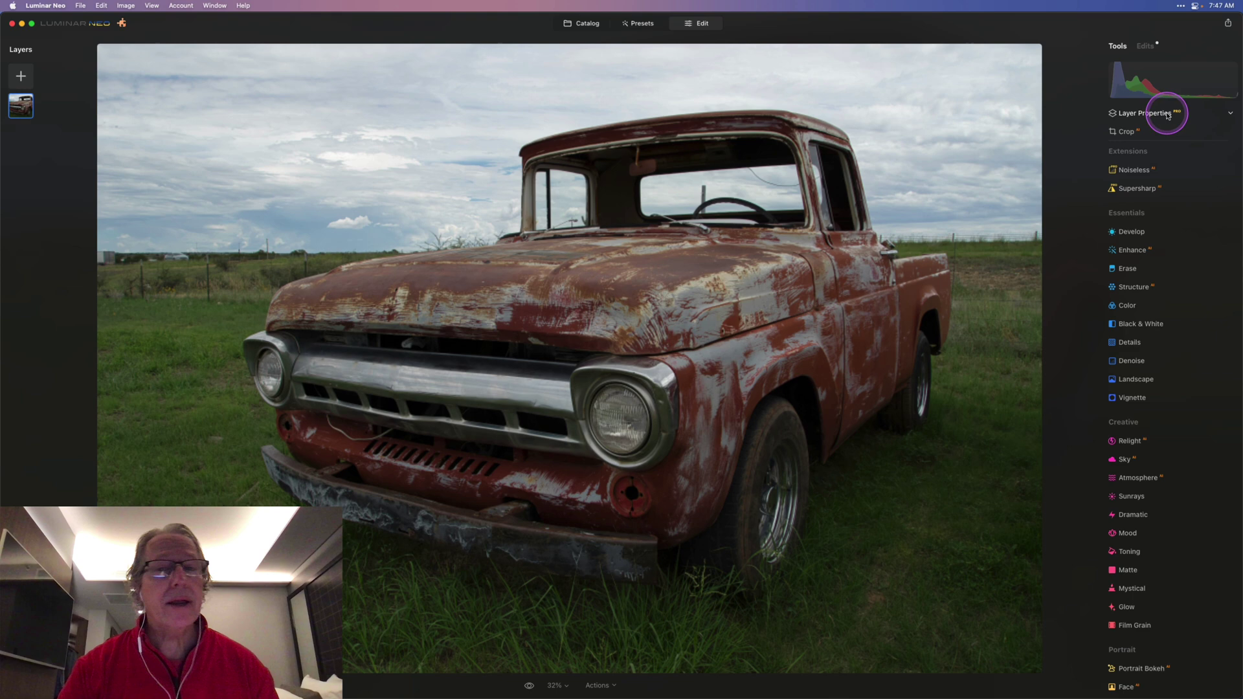
Step: Run Background Removal AI from Layer Properties' Masking options to detect the truck
click(1167, 116)
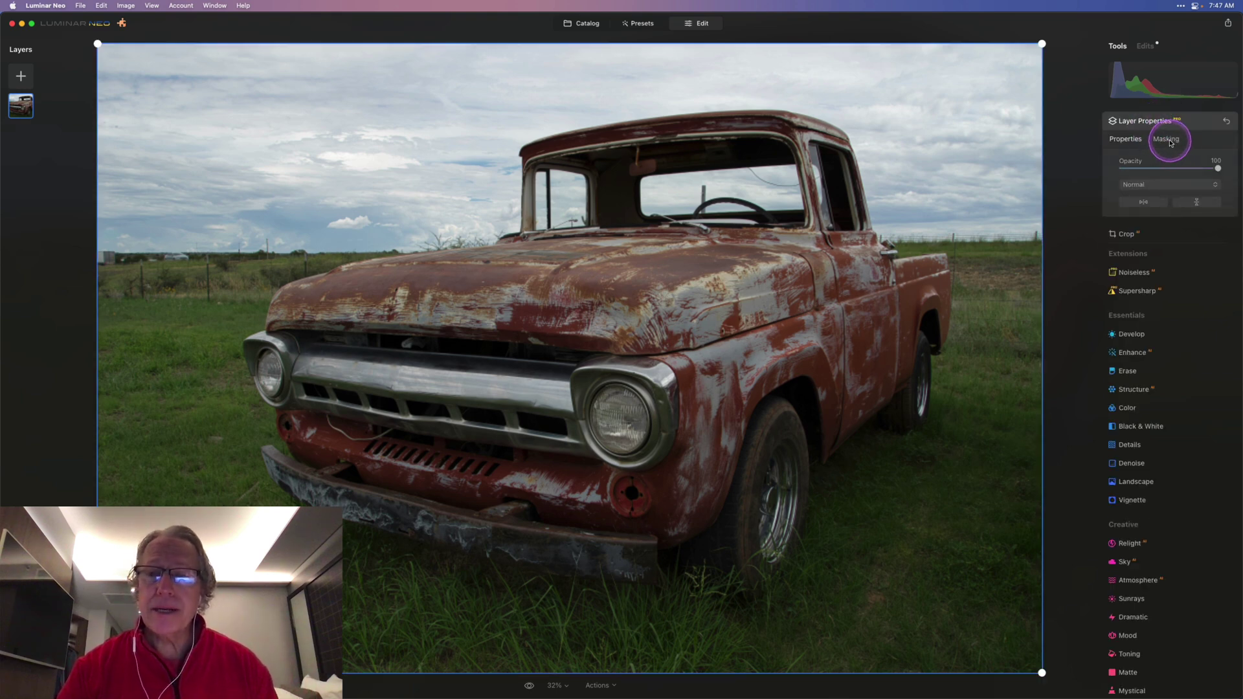
click(1169, 140)
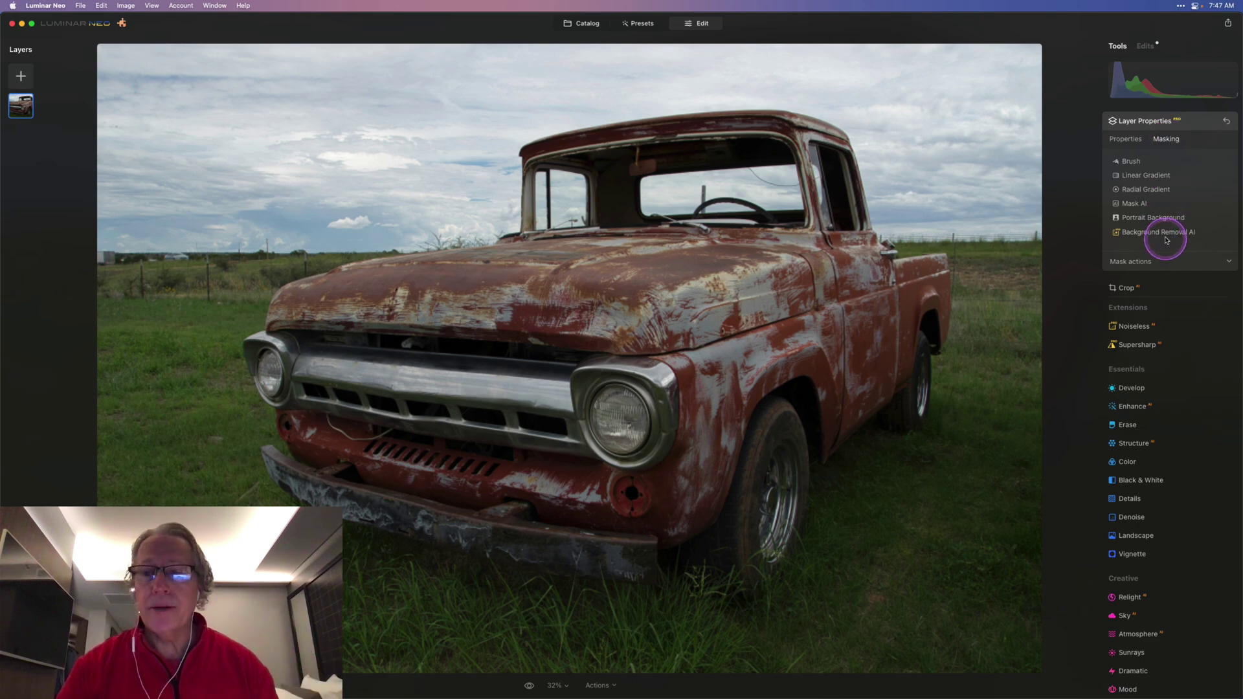
click(1167, 237)
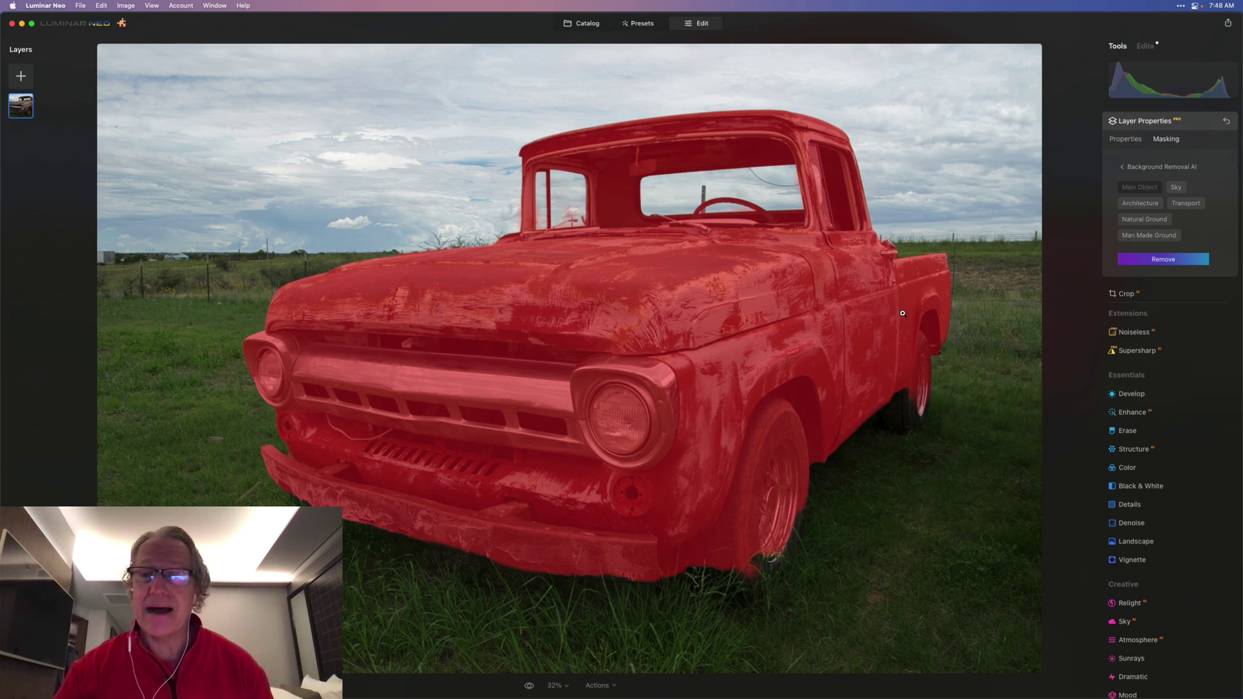
Step: Remove the truck's background, reviewing the Transition, Object and Background refinement brush modes
click(1147, 262)
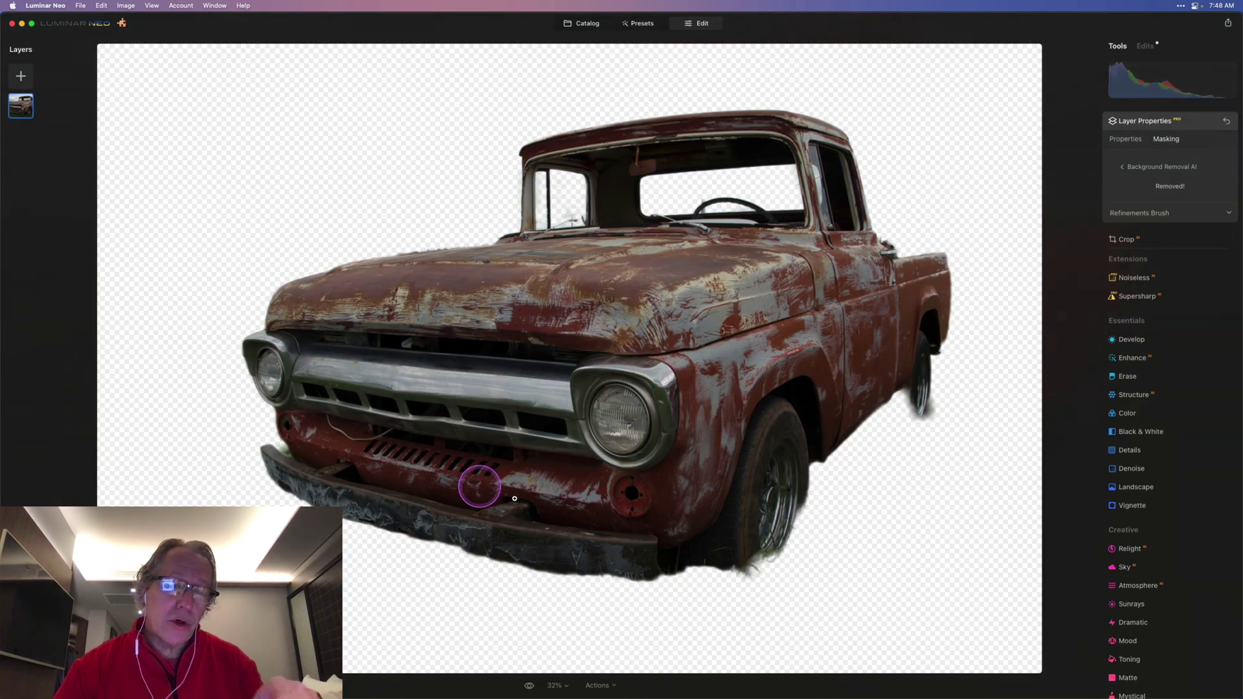
click(1165, 215)
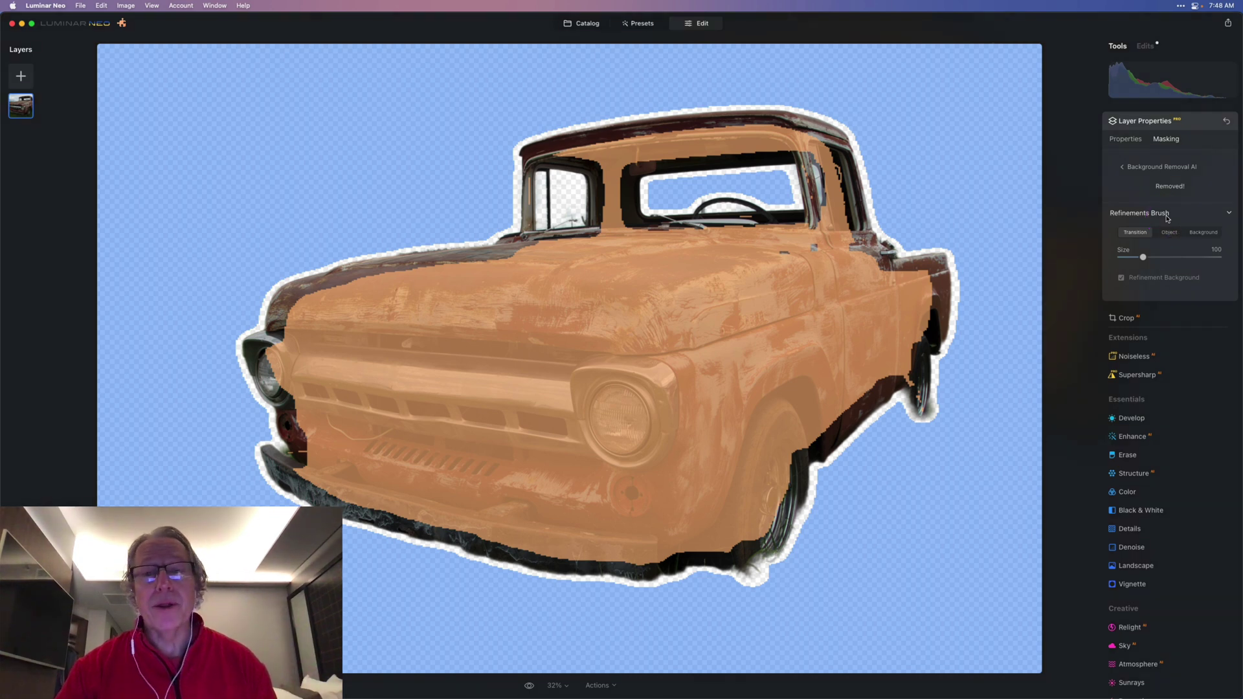
click(1134, 235)
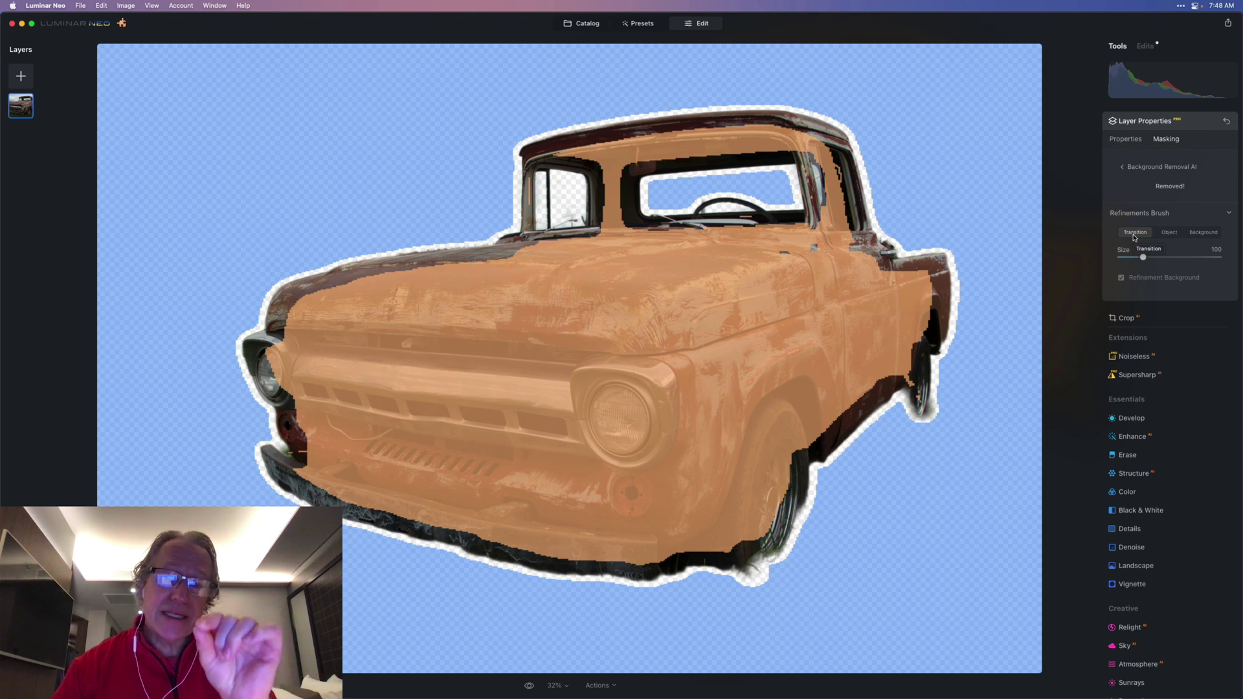
click(1169, 235)
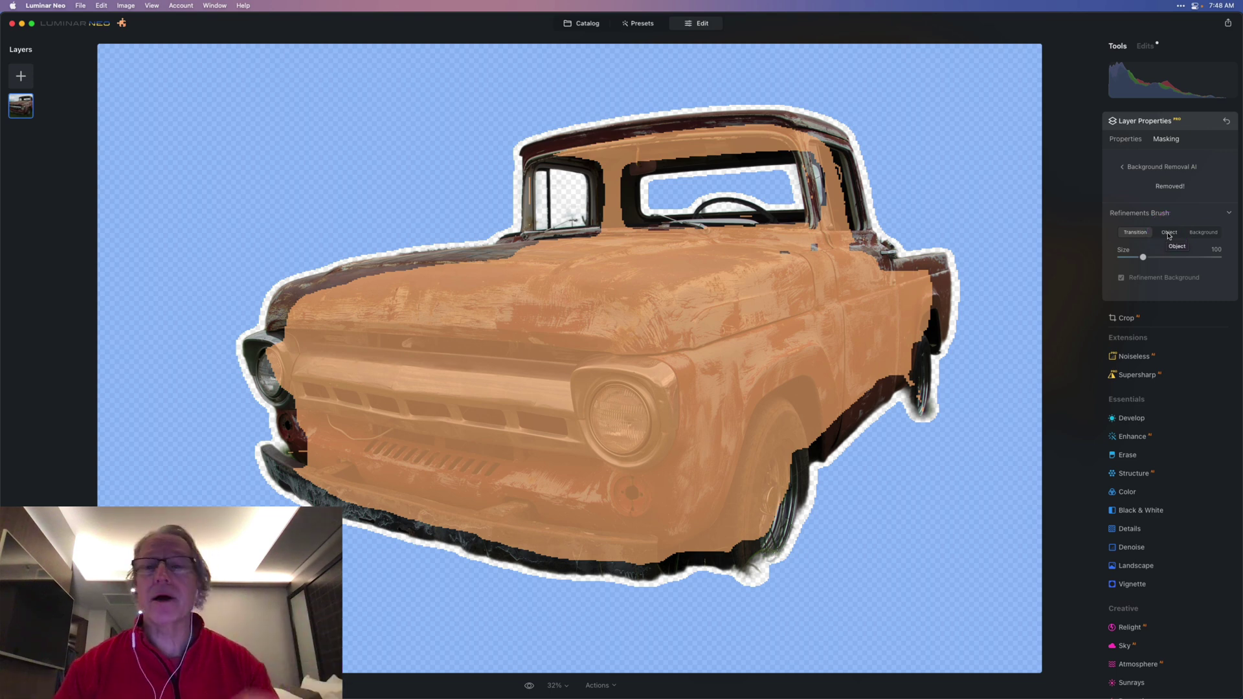
click(1201, 234)
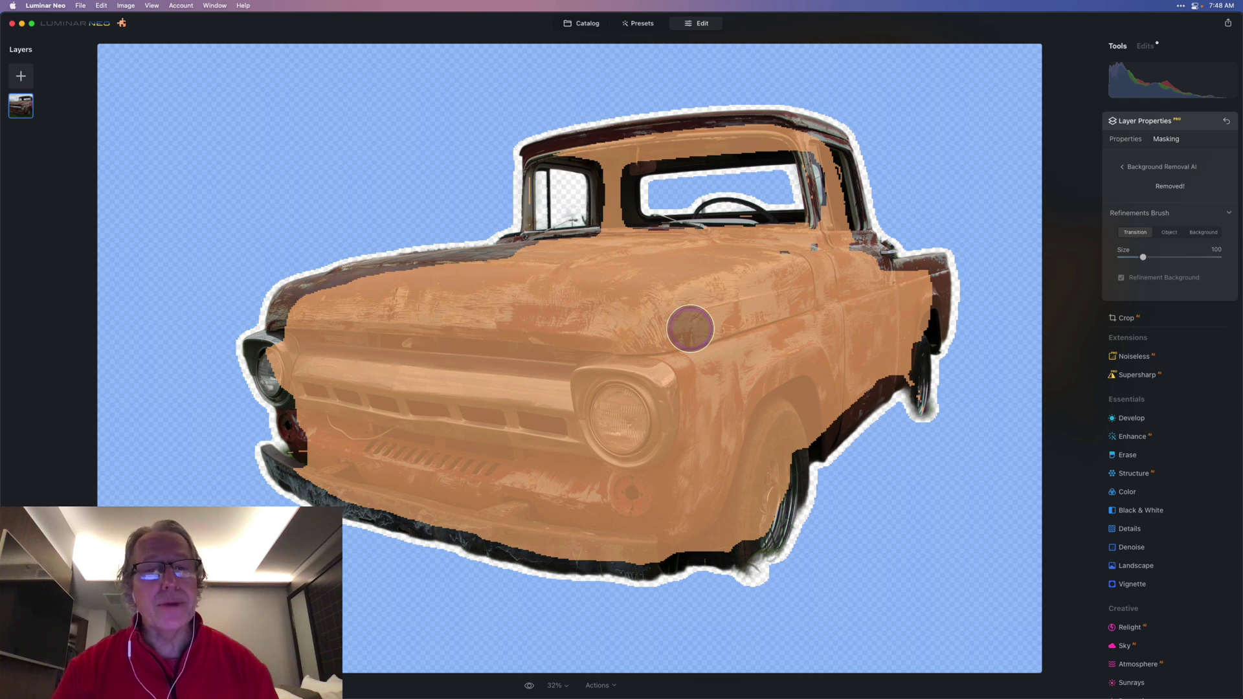
click(1123, 168)
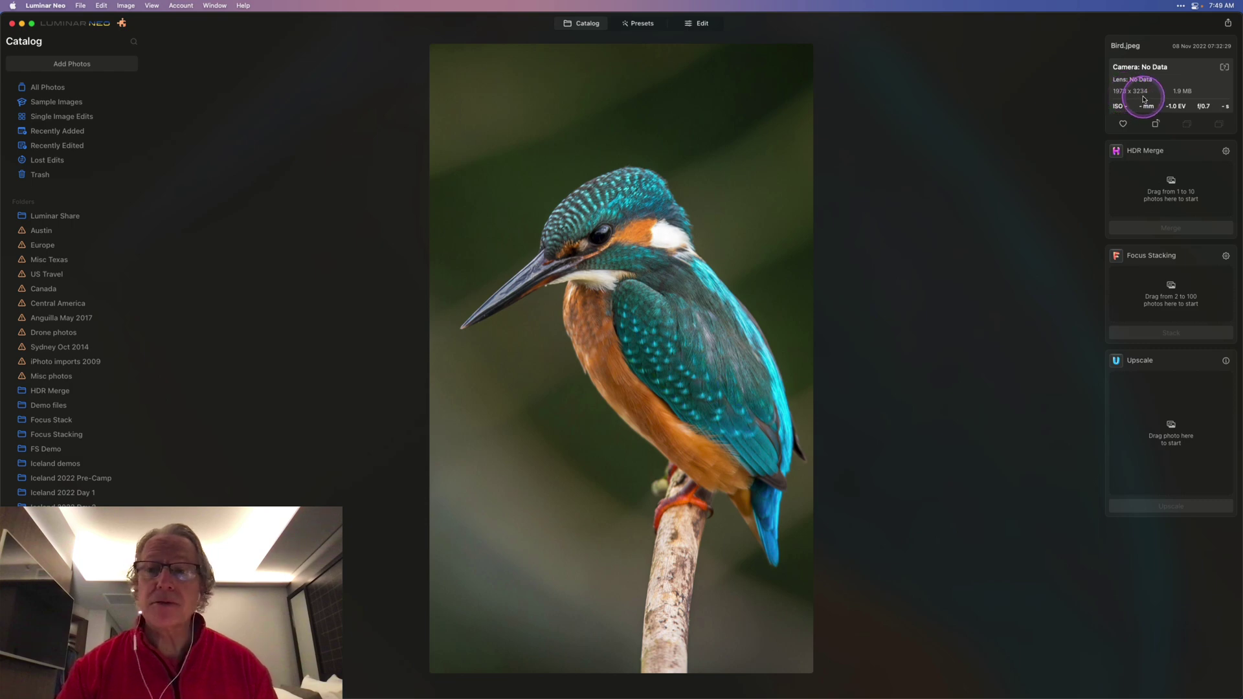
Step: Load Bird.jpeg from the Catalog into the Upscale extension
click(591, 24)
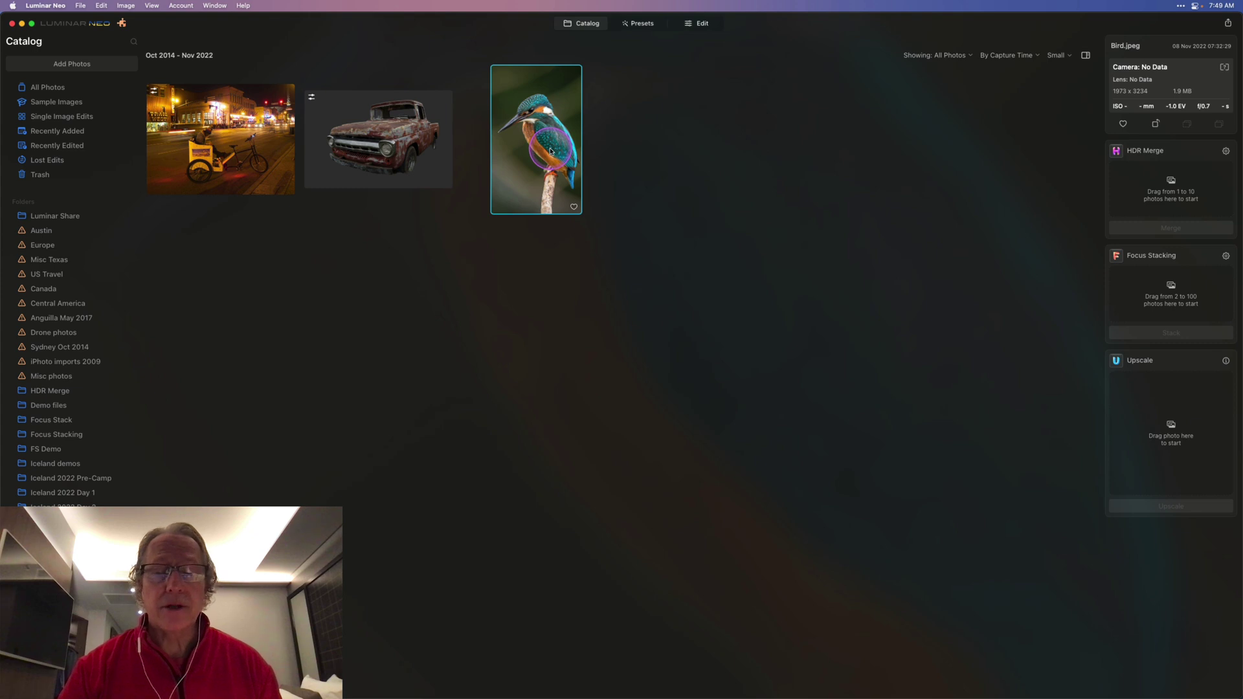
drag(555, 154, 1178, 433)
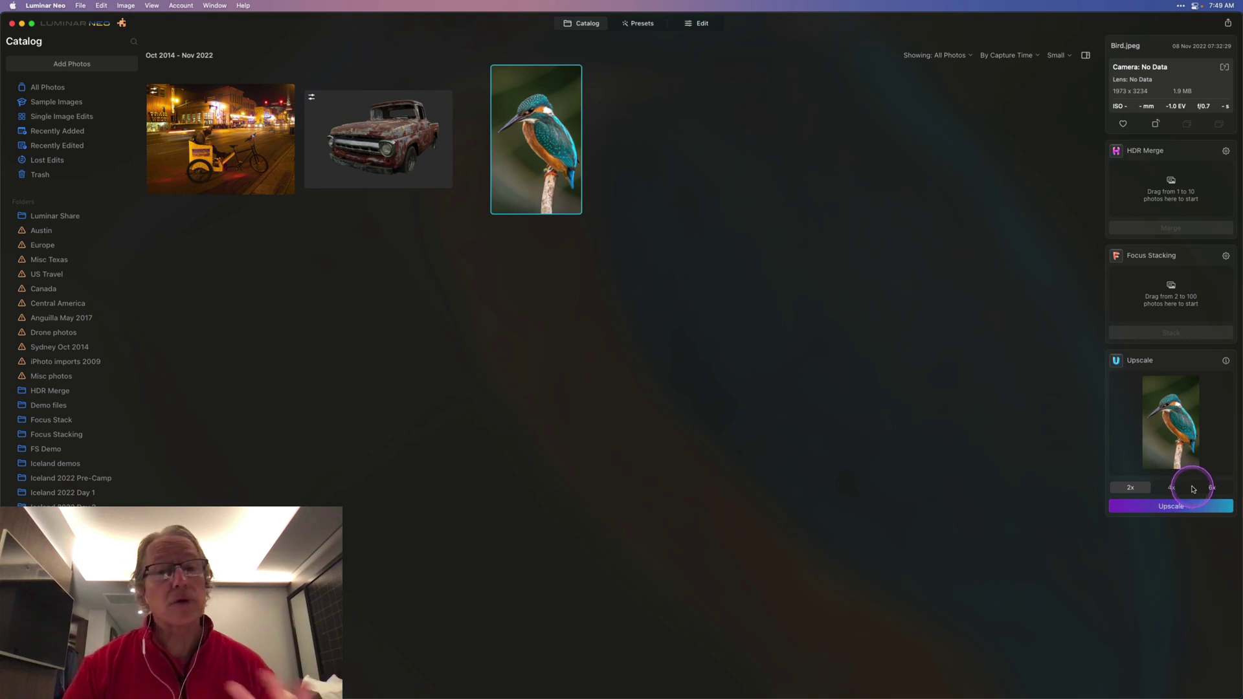
Step: Upscale the kingfisher photo Bird.jpeg at 4x
mouse_move(1226, 363)
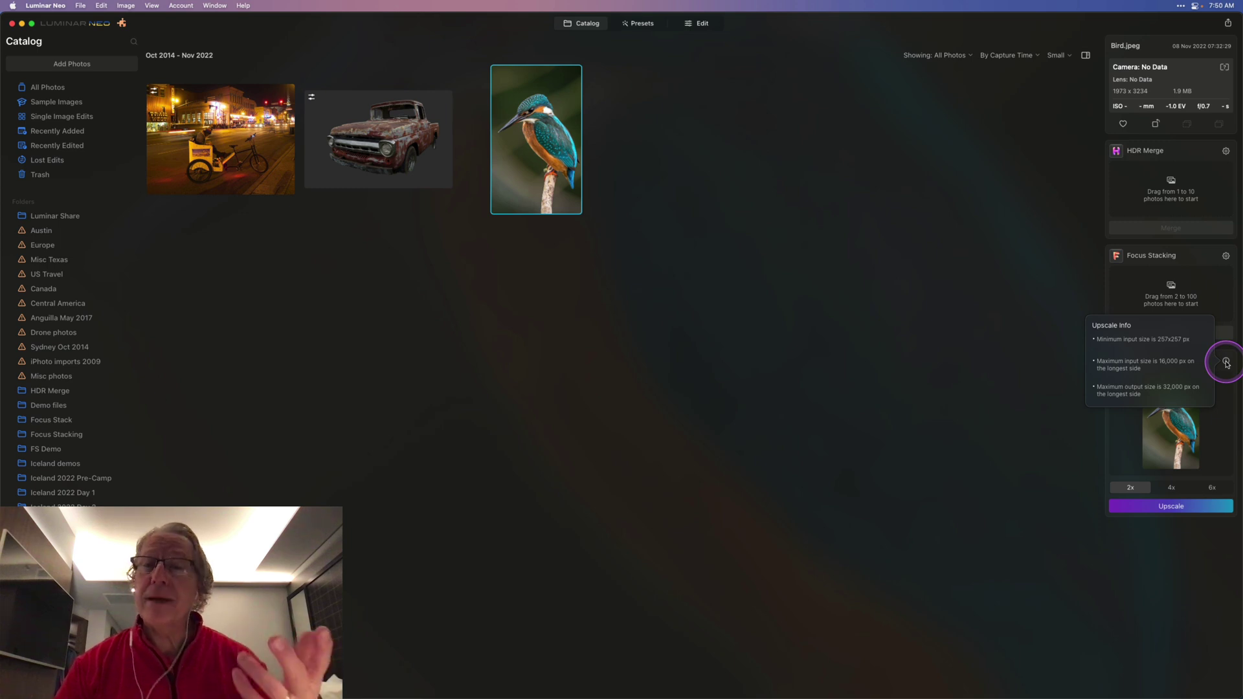
click(1169, 488)
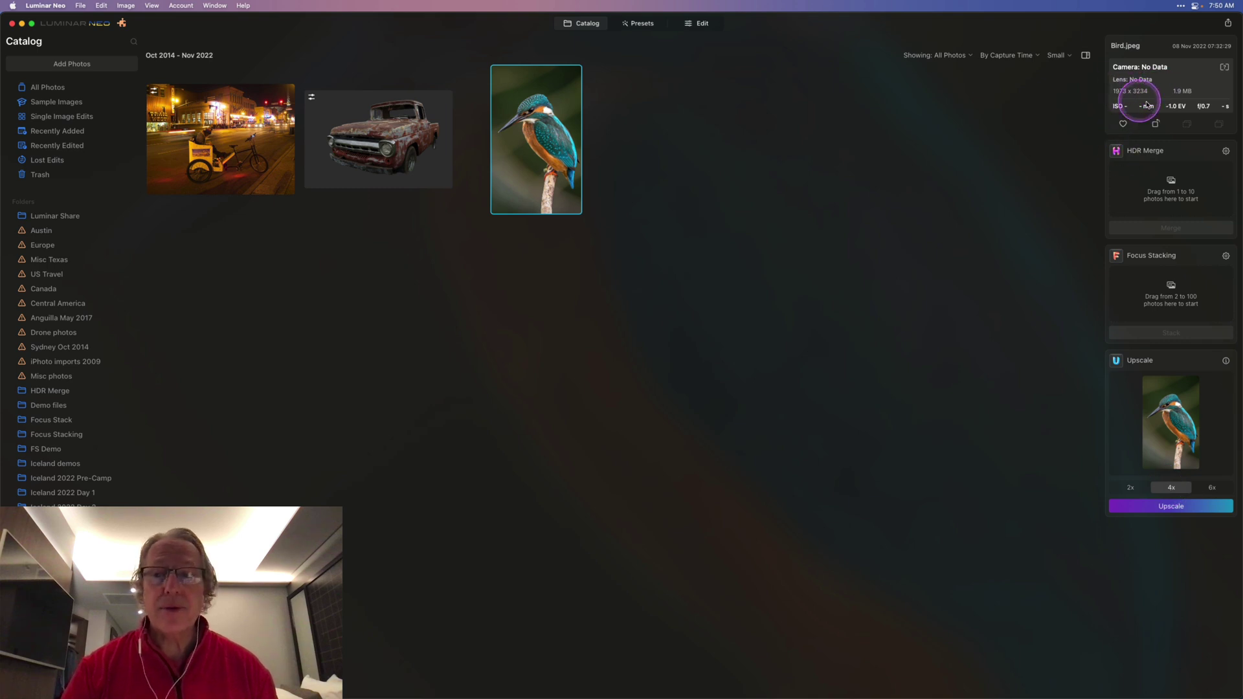
click(1182, 510)
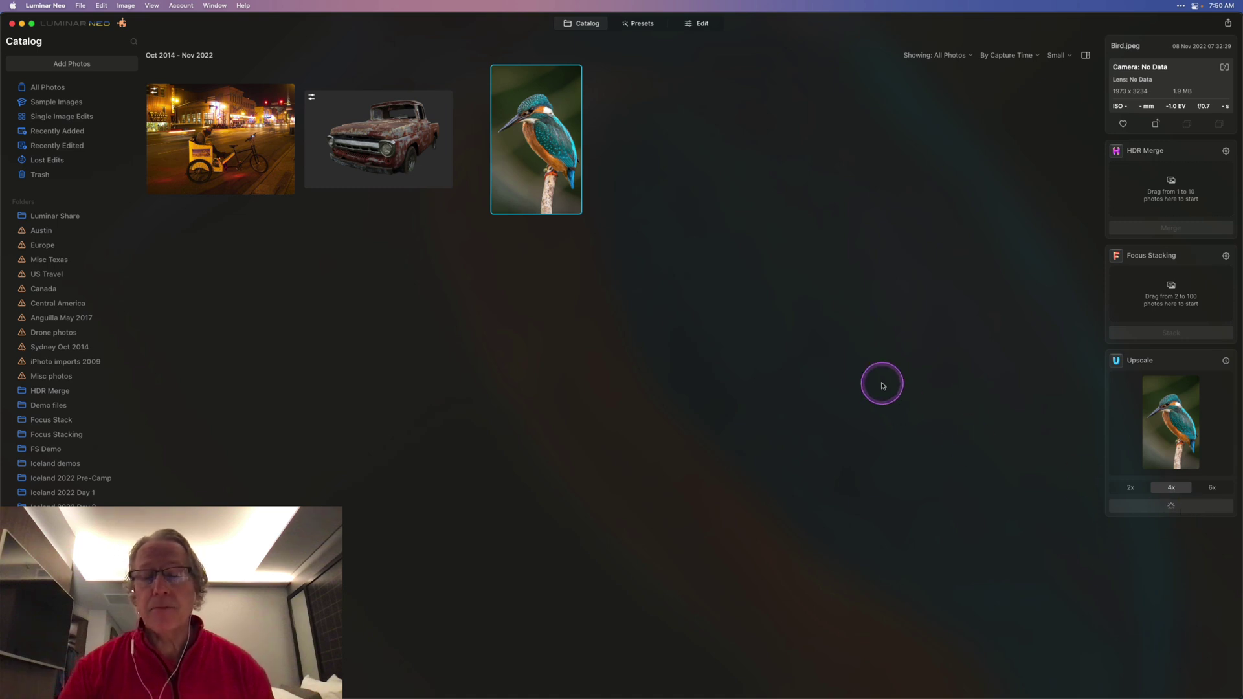